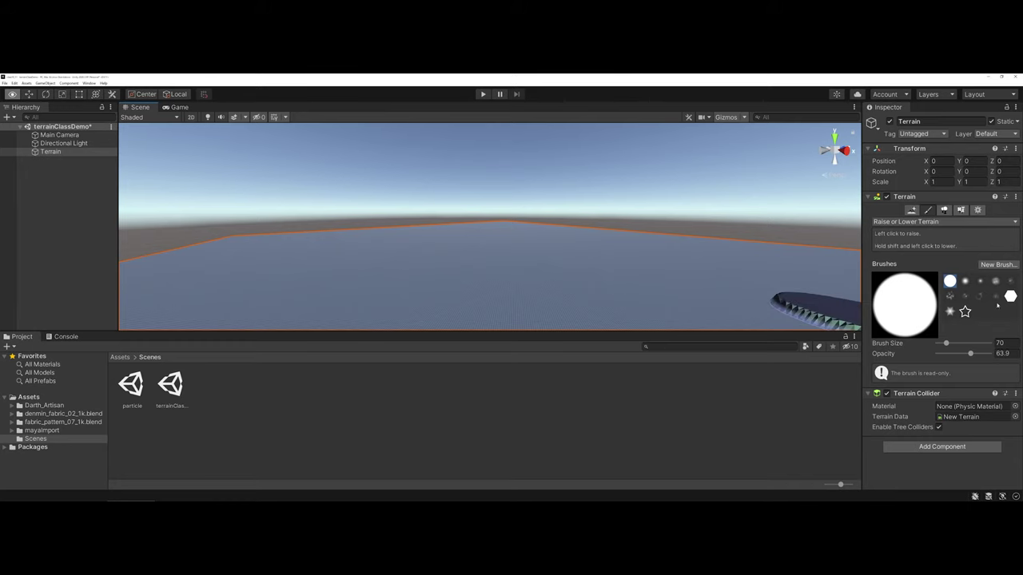
Raise a rugged mound on the terrain with builtin_brush_8, extending it leftward, then switch to GIMP.
click(994, 299)
click(608, 281)
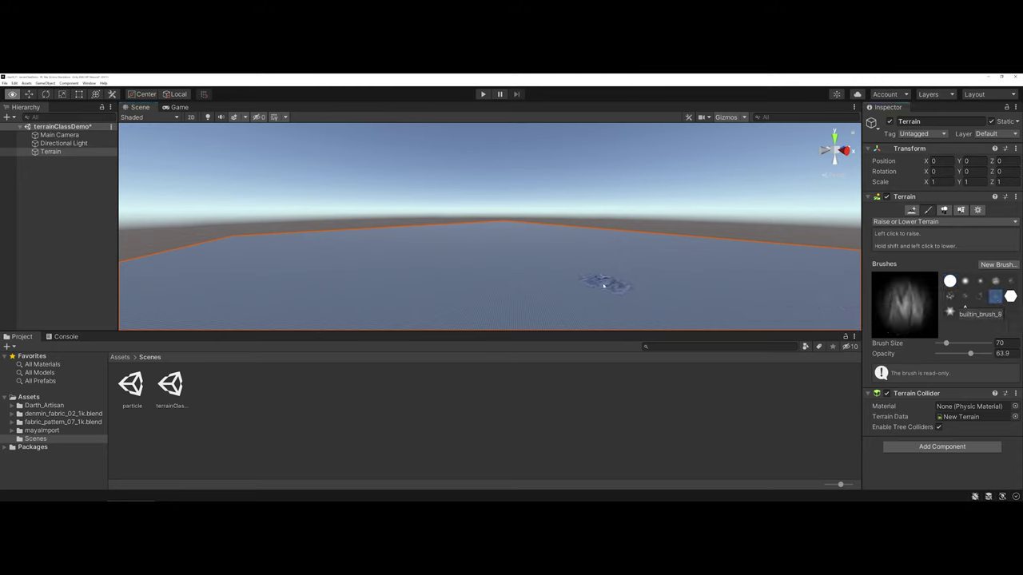
click(591, 283)
drag(584, 285, 527, 268)
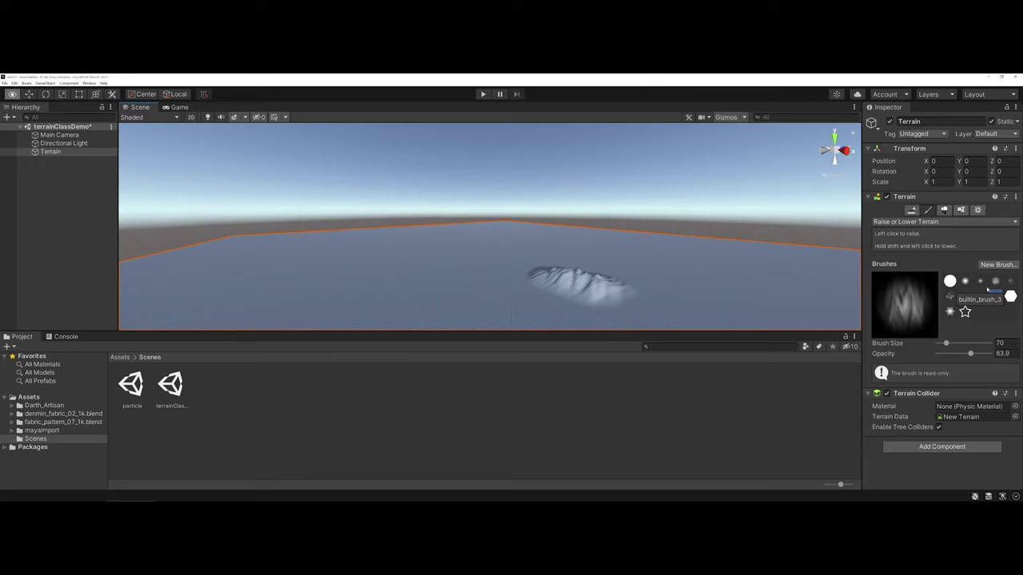
key(alt+Tab)
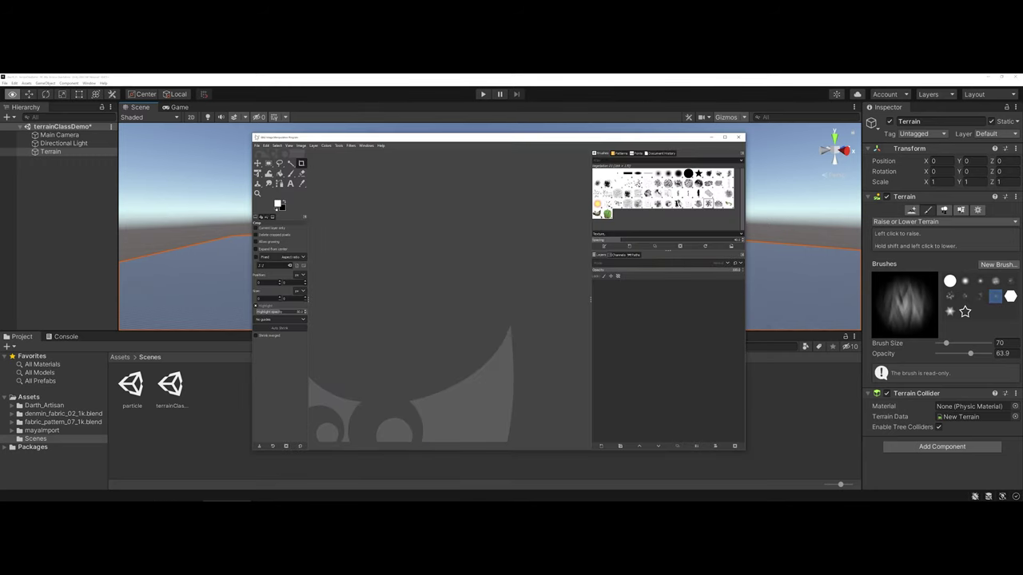
Enlarge the GIMP window and create a new 600 × 600 image with a black background.
drag(253, 134, 199, 119)
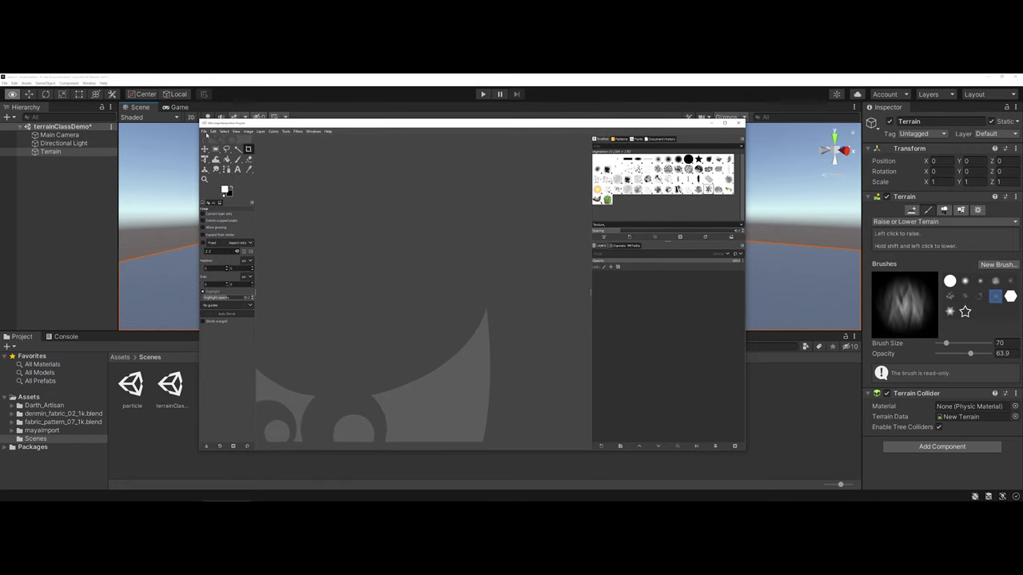
click(205, 131)
click(210, 141)
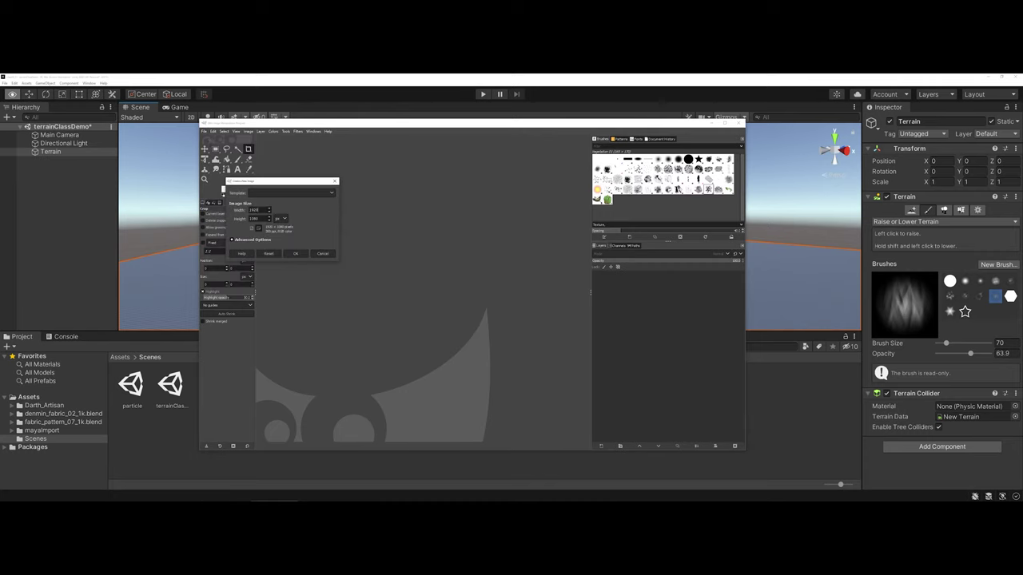
double_click(246, 210)
text(5)
key(Tab)
text(6)
click(232, 240)
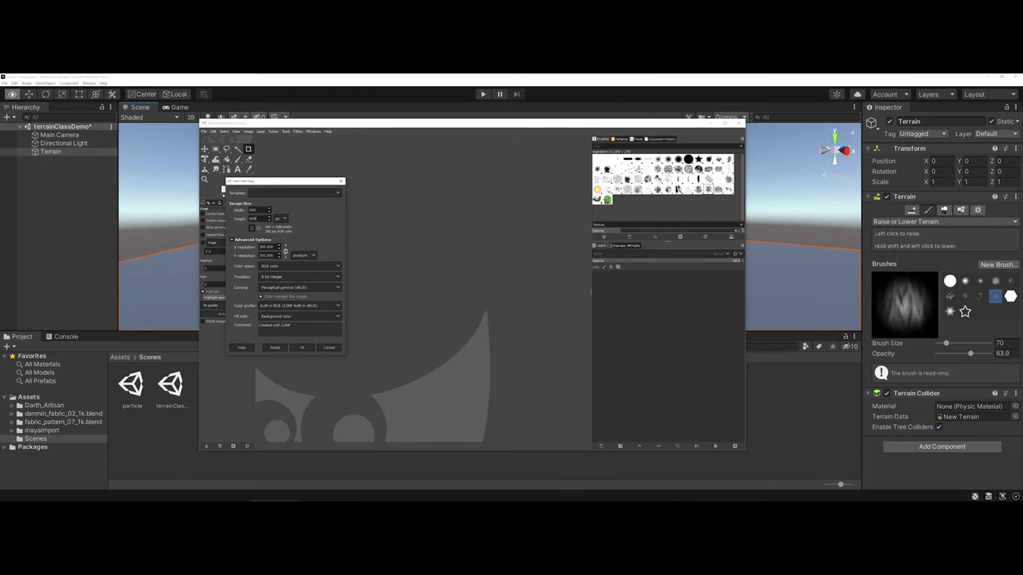
drag(286, 182, 326, 162)
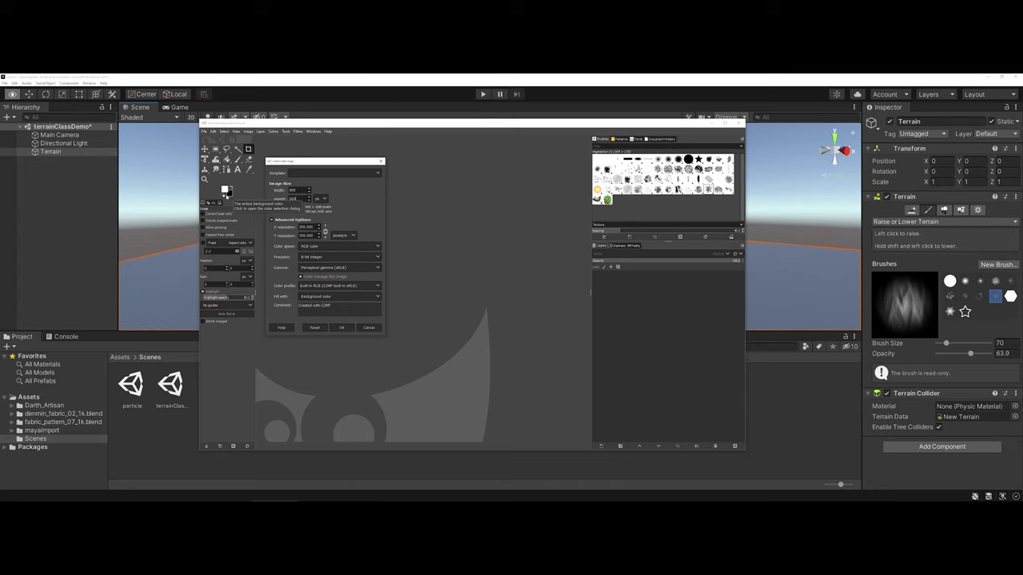
key(Tab)
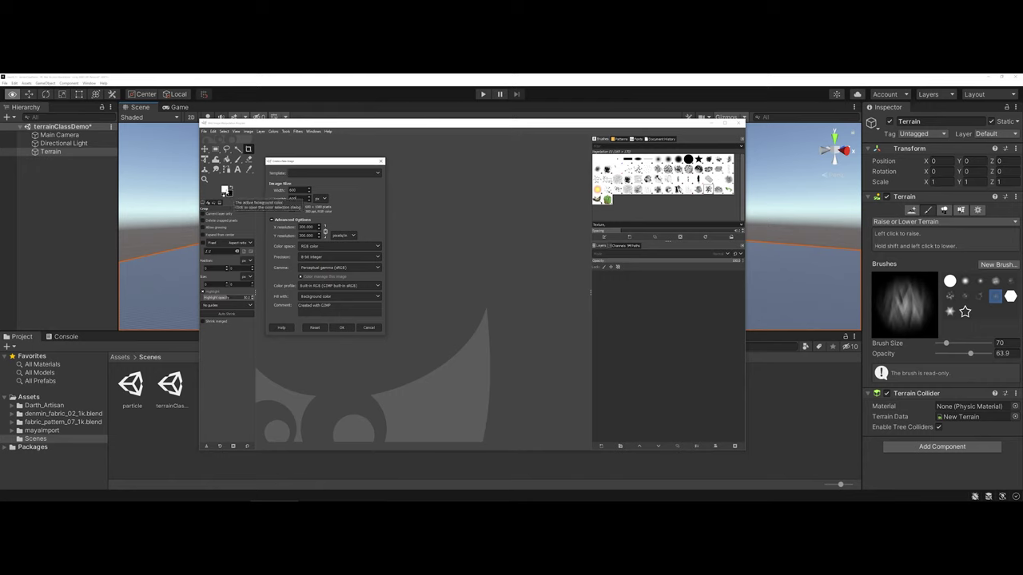
click(349, 328)
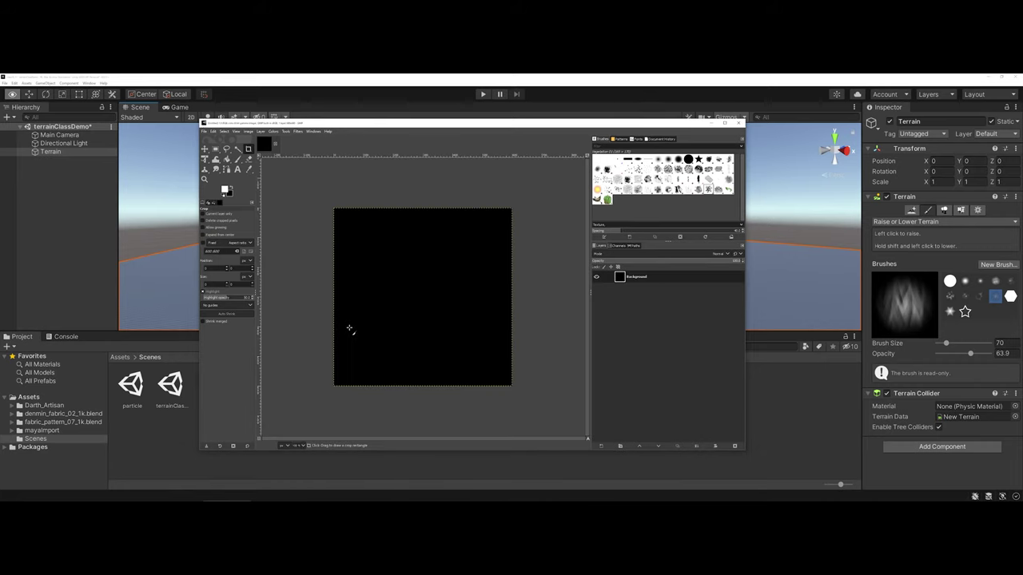
Add a new layer named 'Brush'.
click(601, 446)
text(Brush)
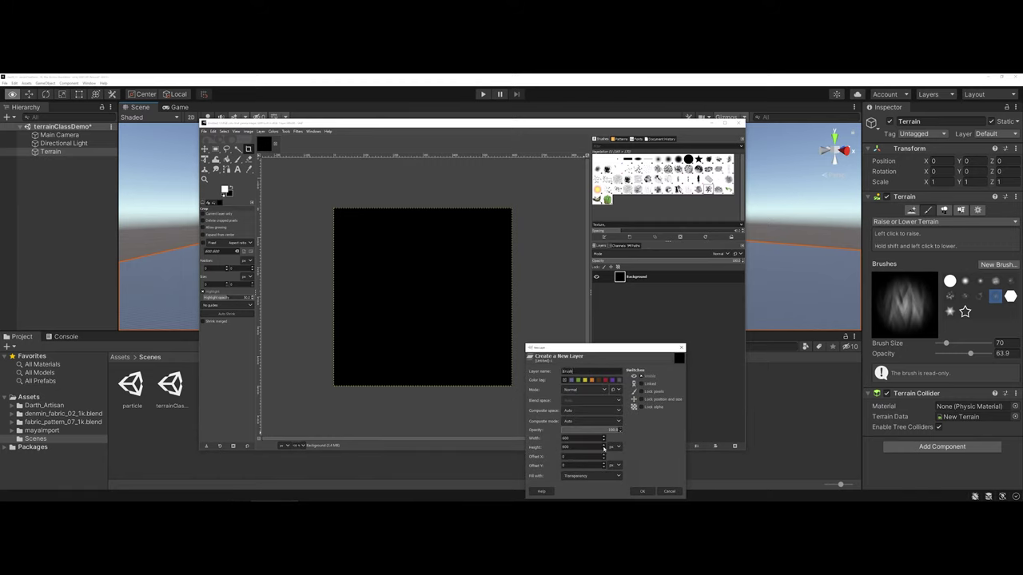
key(Return)
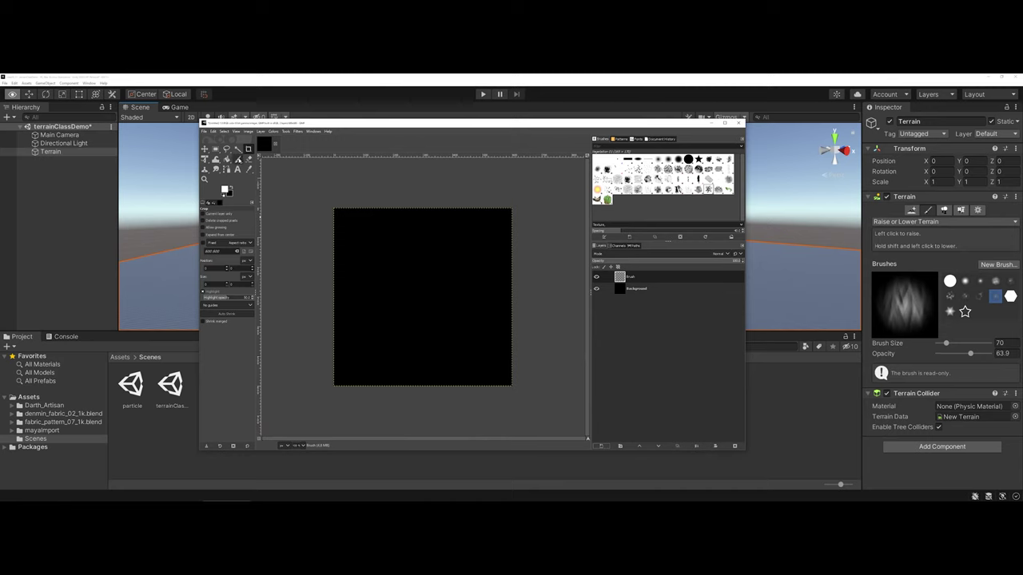
Paint a large cloudy white blob with an enlarged Oils paintbrush.
click(238, 159)
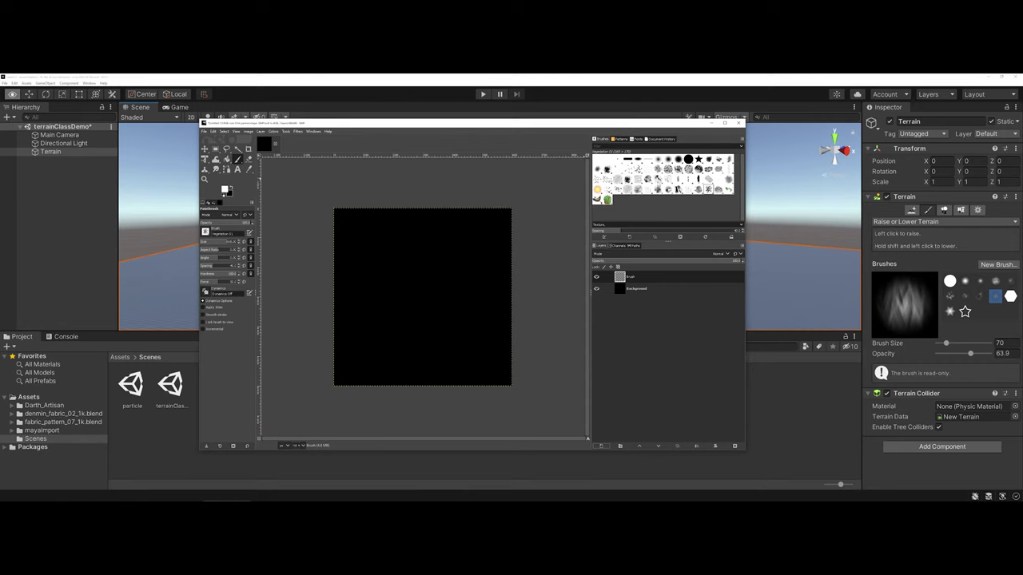
click(657, 181)
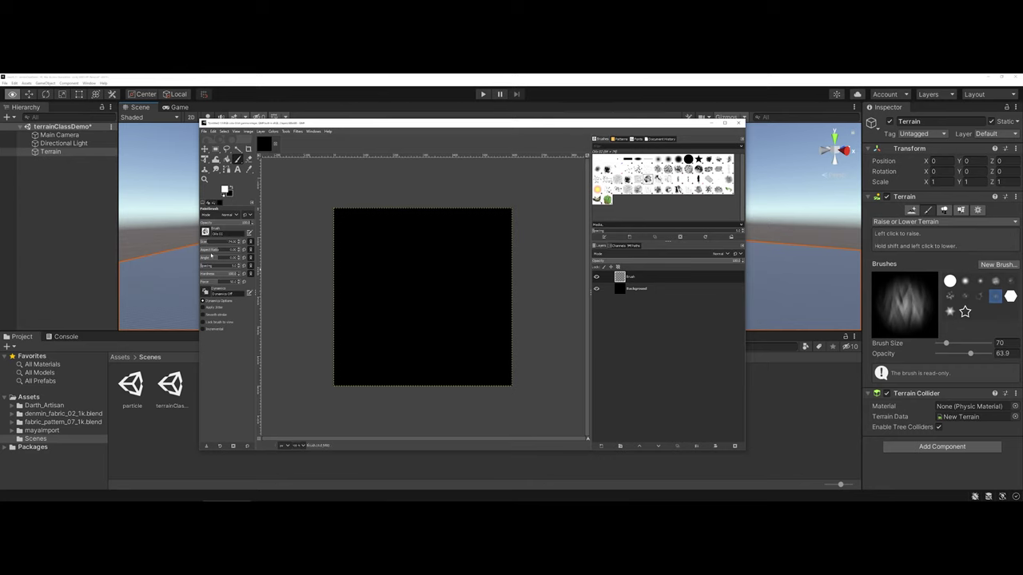
drag(209, 242, 232, 242)
click(420, 294)
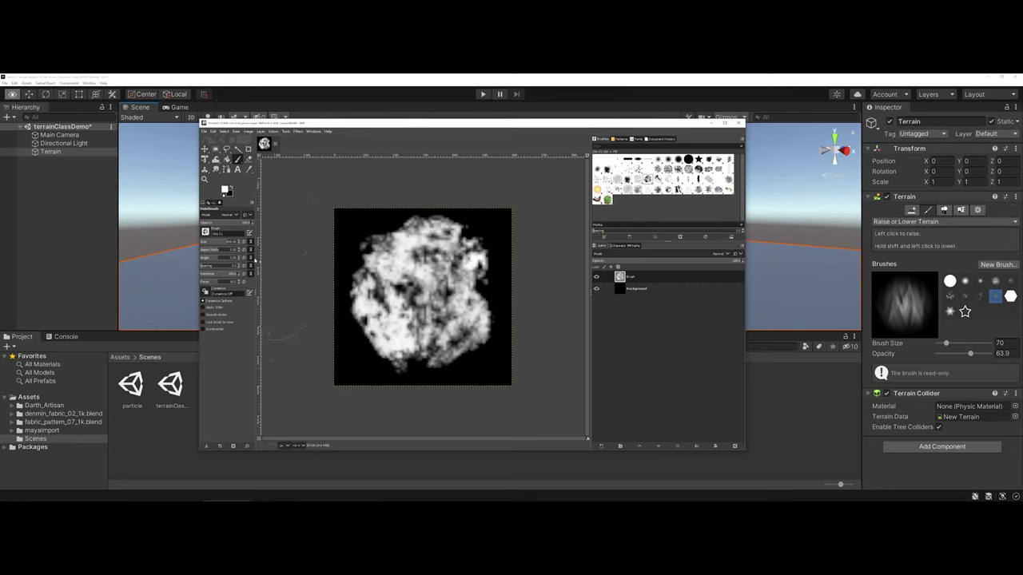
drag(342, 232, 358, 269)
Export the image as 'myBrush', browsing to C:/UnityProjects/class10_11/Assets.
click(204, 131)
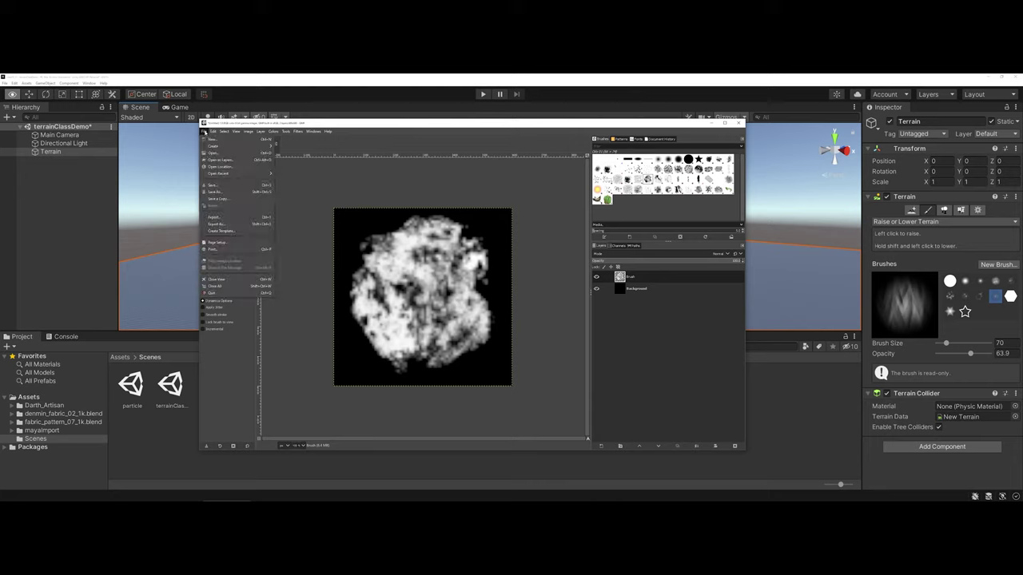
click(235, 223)
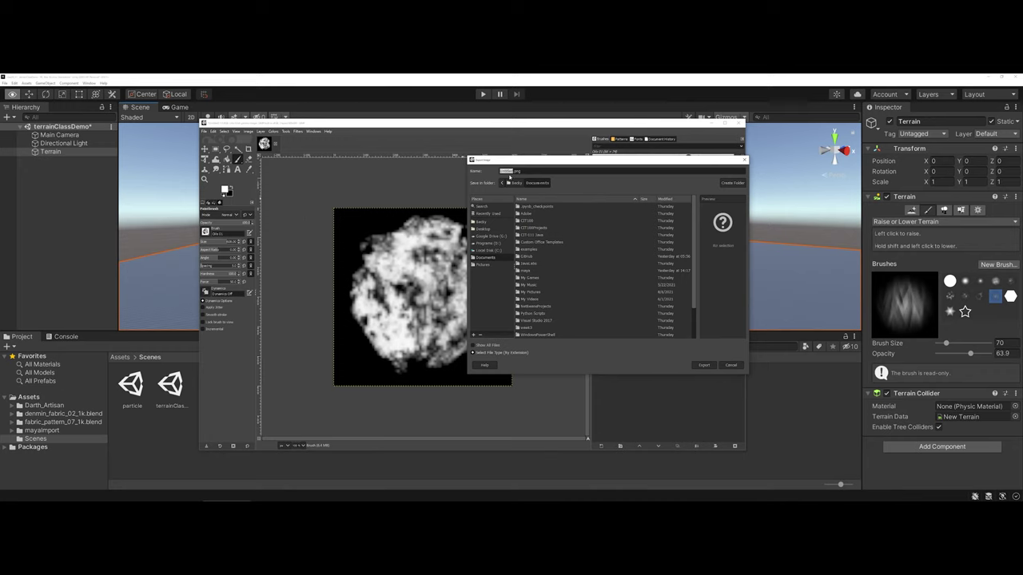
text(myBrush)
click(496, 251)
scroll(549, 268, down, 10)
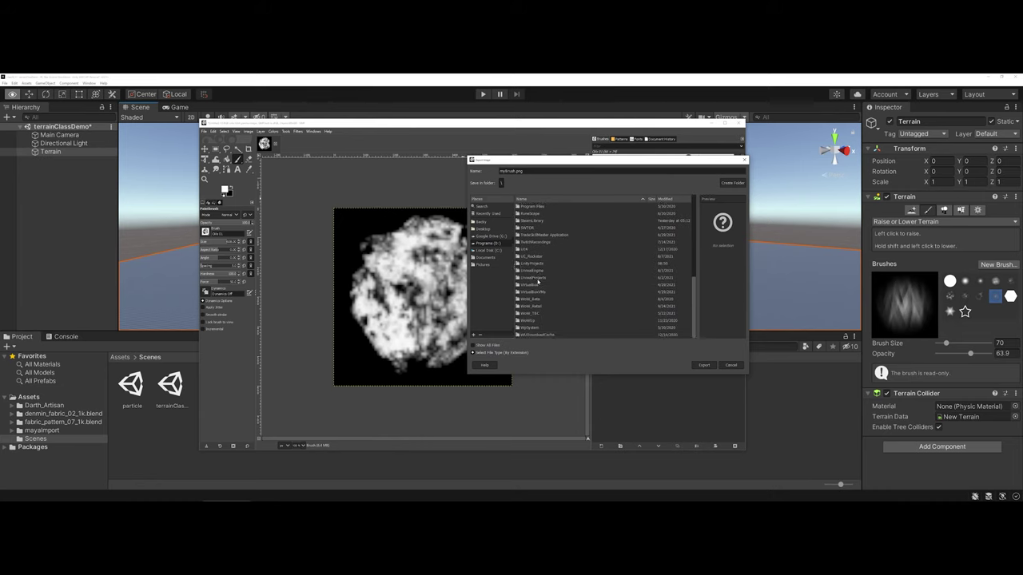
double_click(520, 264)
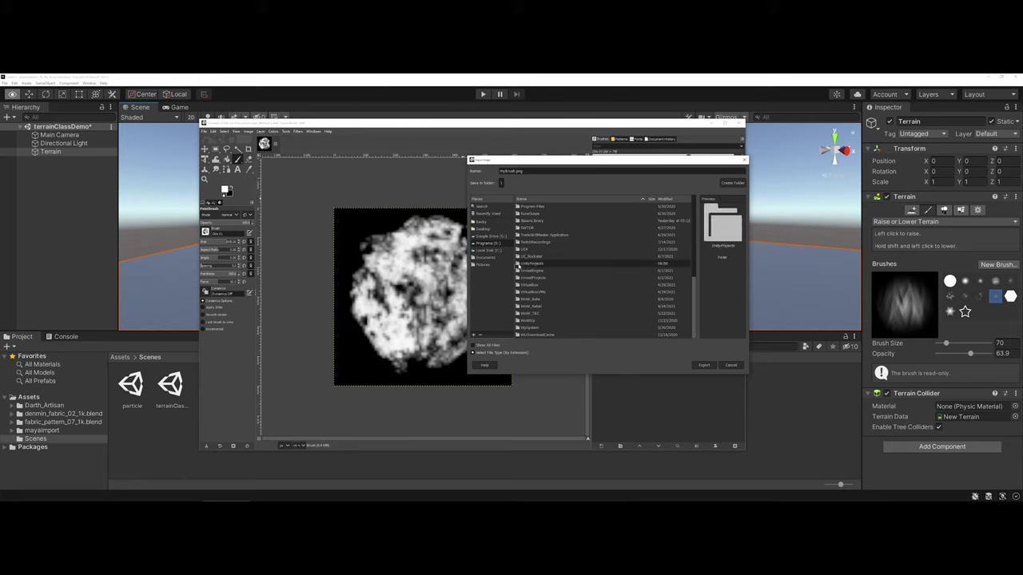
double_click(517, 214)
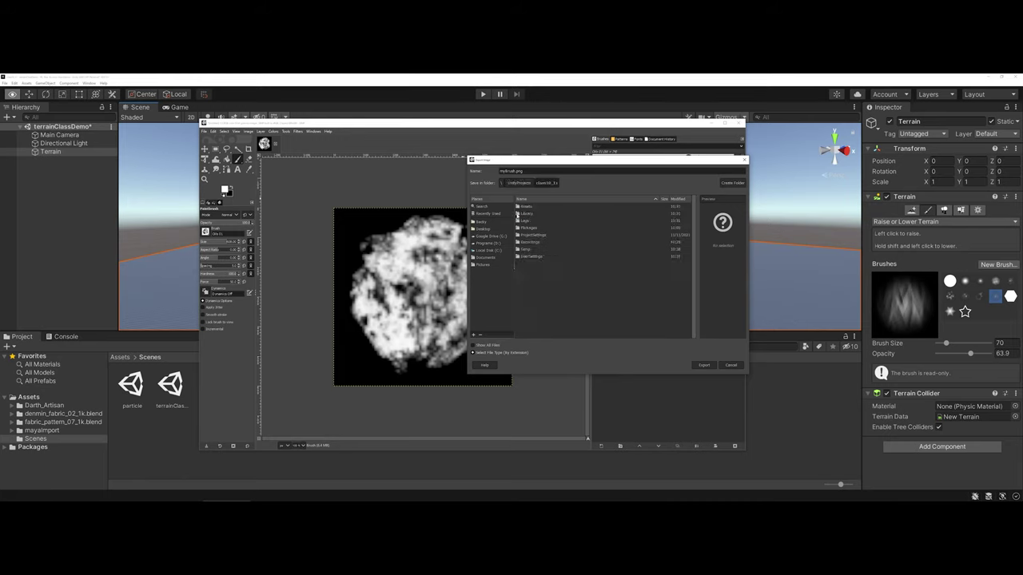
double_click(518, 206)
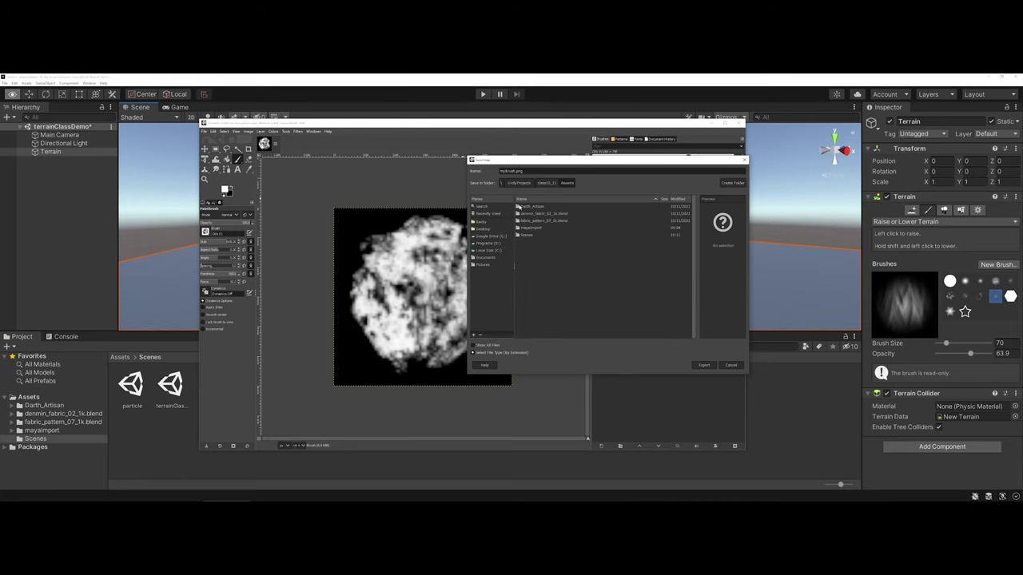
Create a 'myBrushes' folder, export myBrush.png into it, then return to Unity.
click(738, 183)
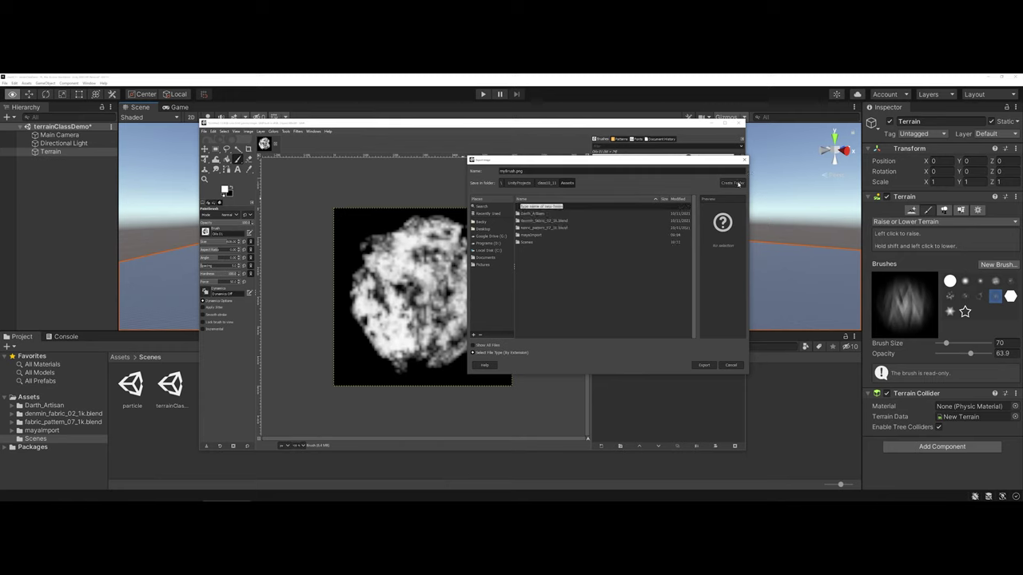
text(myBrushes)
key(Return)
click(705, 365)
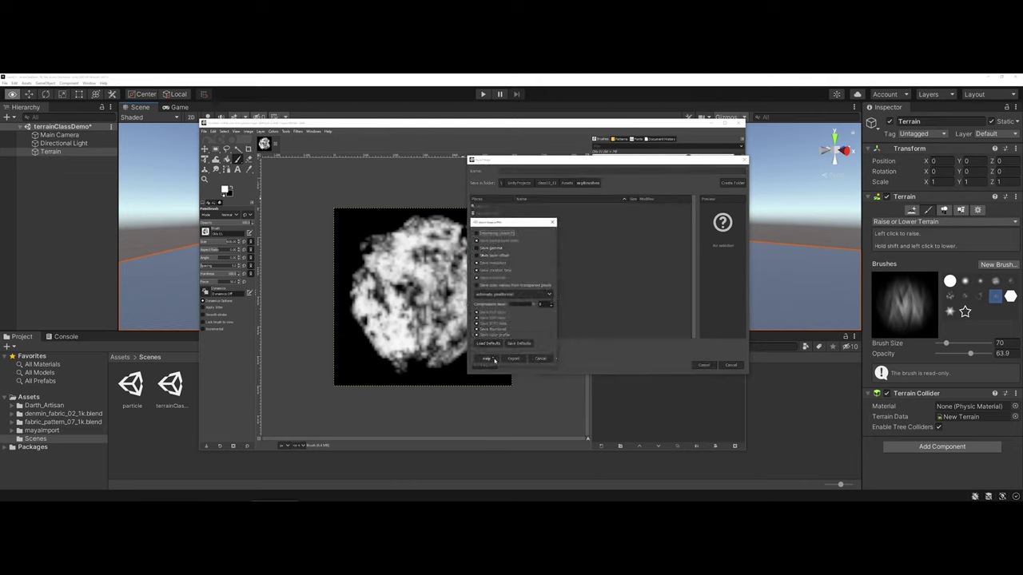
click(513, 359)
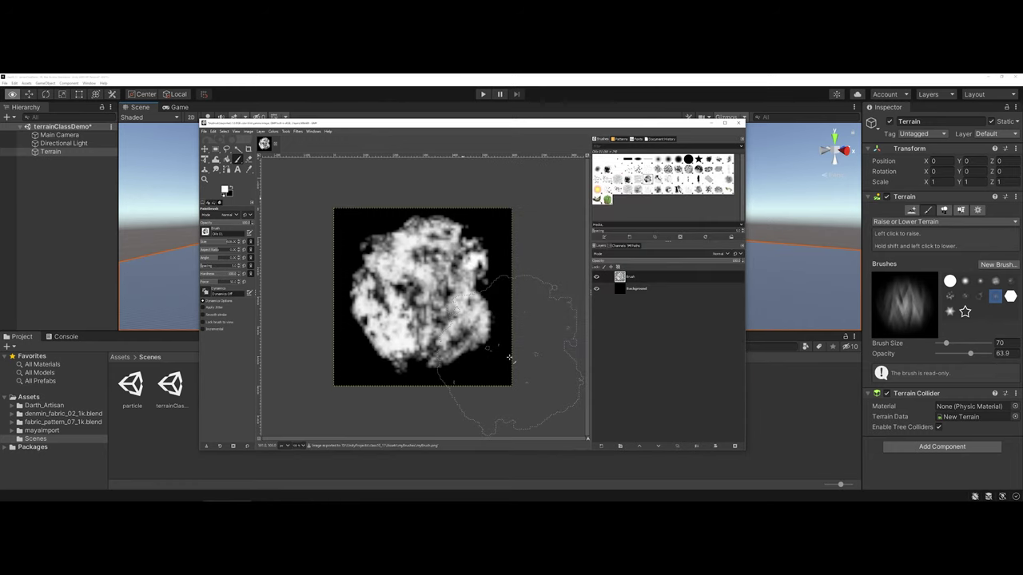
click(216, 321)
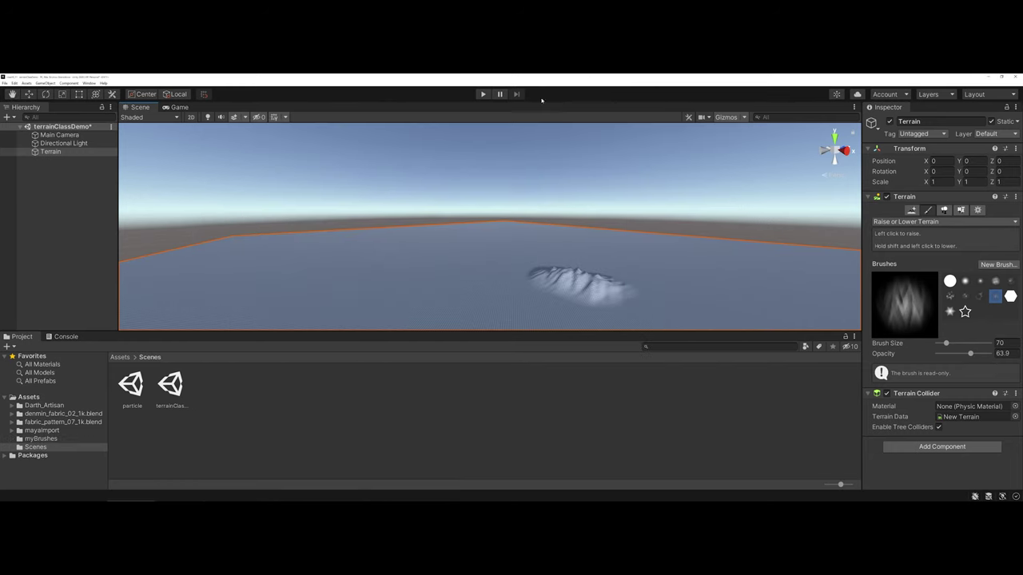
Create a NewBrush terrain brush from the myBrush texture in the myBrushes folder.
click(36, 440)
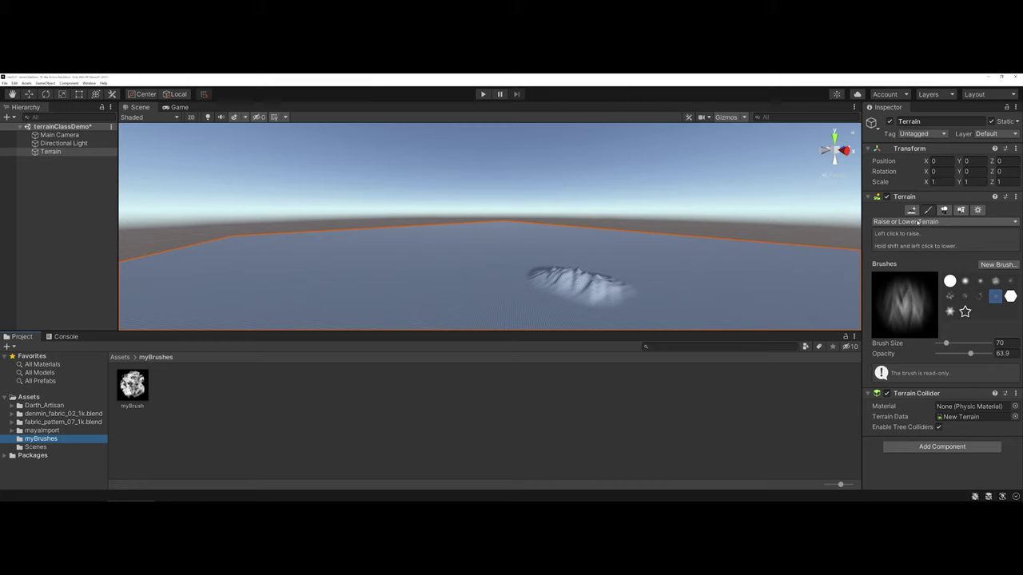
click(988, 265)
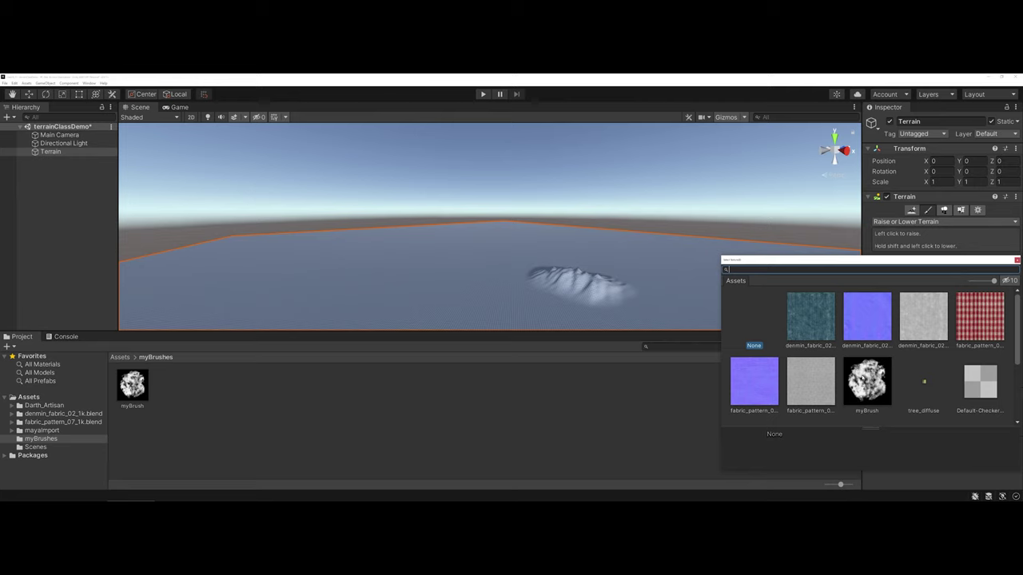
click(867, 382)
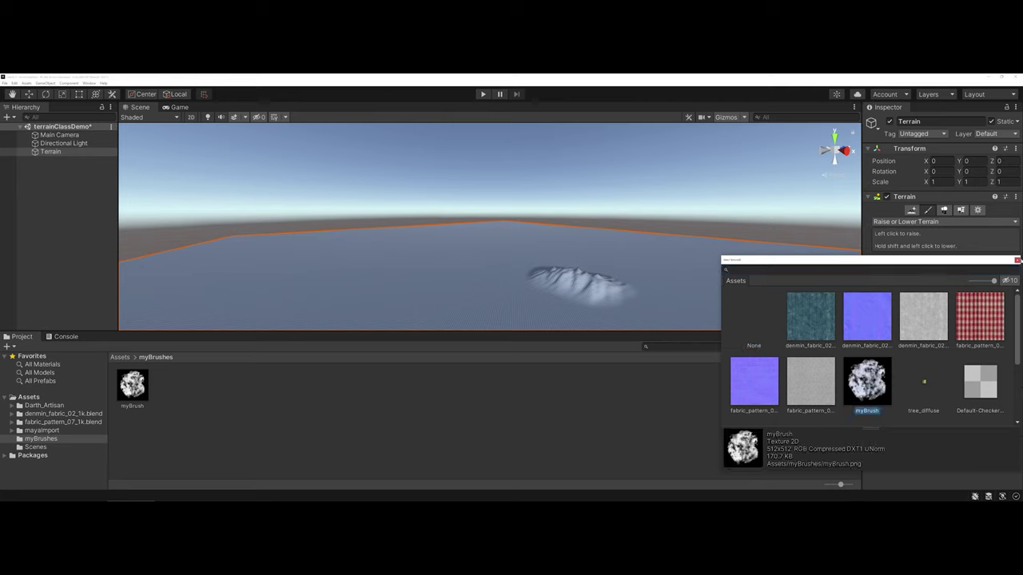
click(1017, 261)
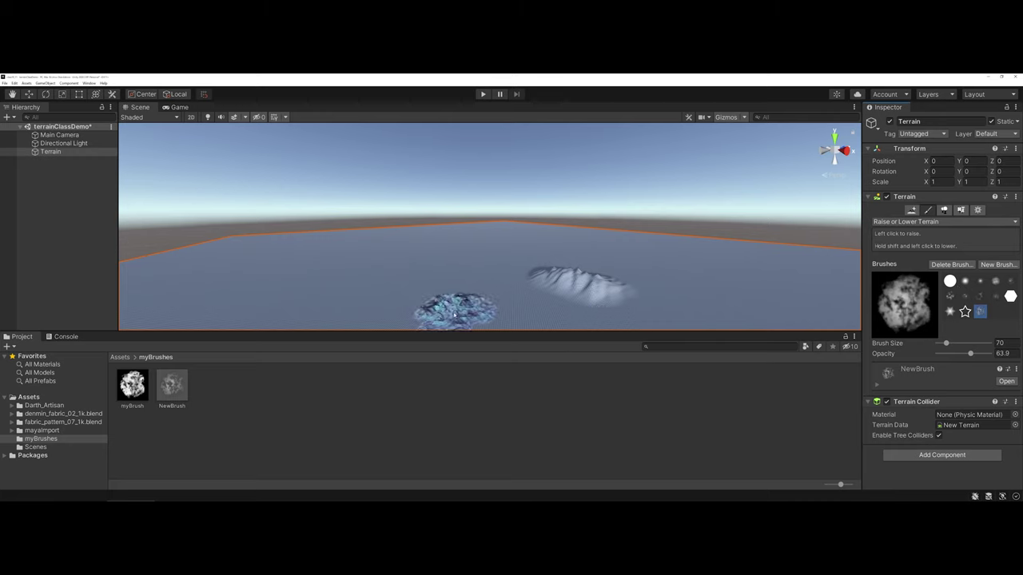
Raise a tall hill and a bumpy ridge to the lower left with NewBrush.
mouse_move(453, 316)
mouse_down()
mouse_move(453, 289)
mouse_move(445, 303)
mouse_move(365, 289)
mouse_move(421, 265)
mouse_move(424, 281)
mouse_move(377, 293)
mouse_move(358, 311)
mouse_move(347, 305)
mouse_move(354, 314)
mouse_move(316, 302)
mouse_up()
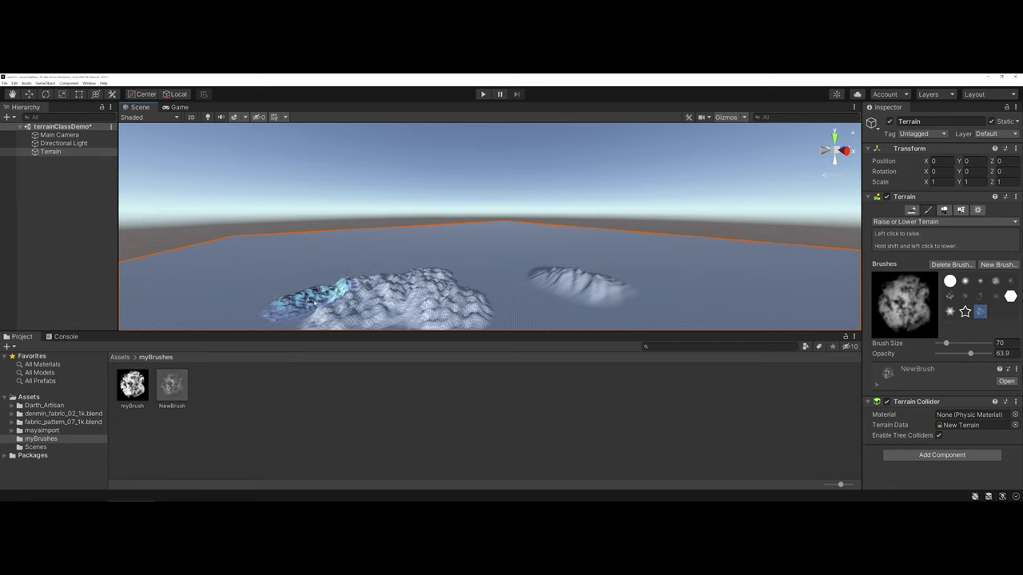
drag(315, 302, 206, 328)
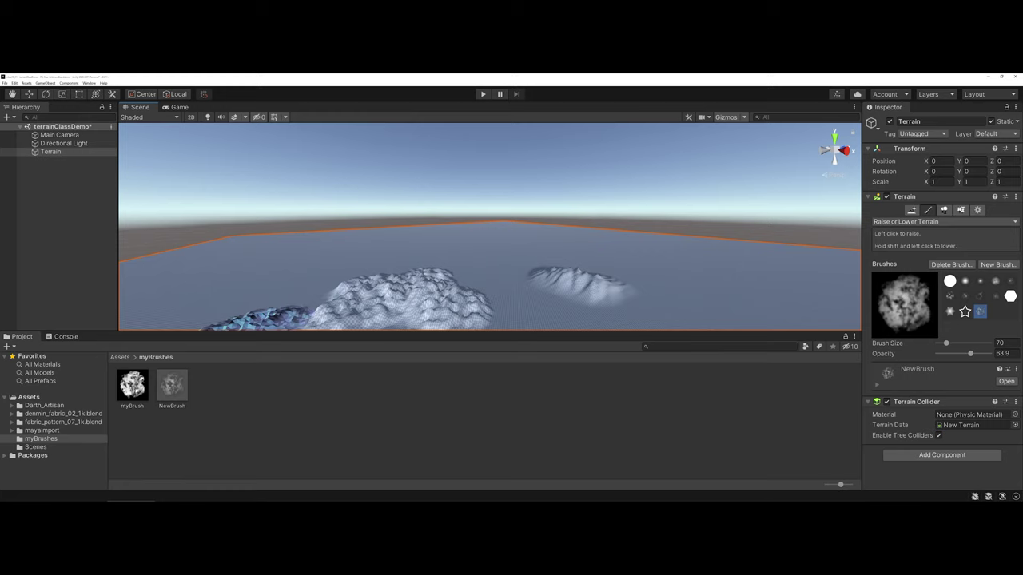